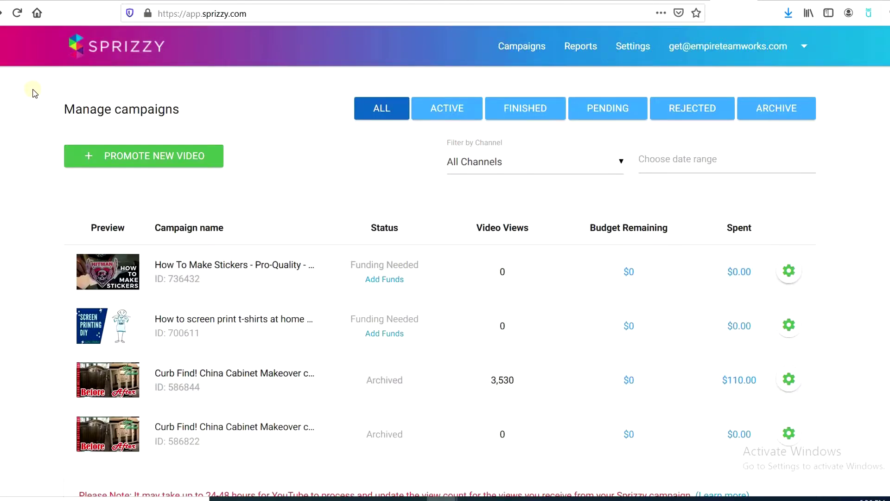
Step: Start a new Sprizzy promotion for the How To Make Stickers video
click(111, 160)
scroll(139, 255, down, 3)
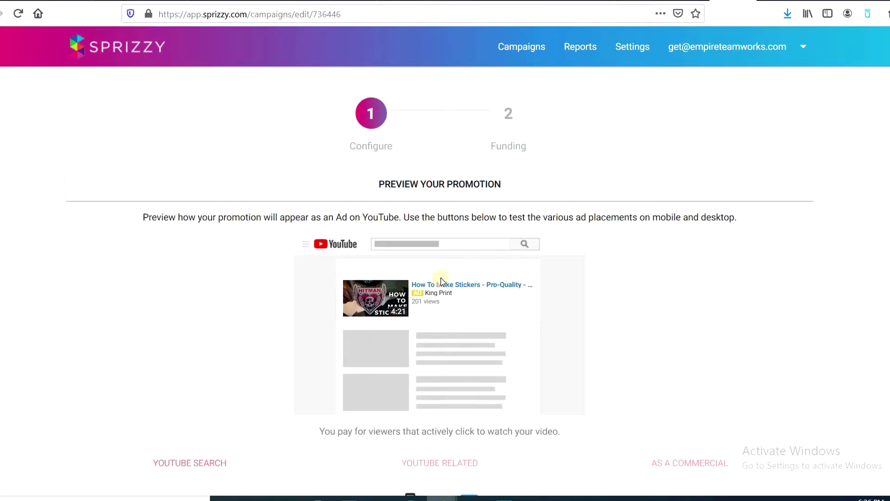
scroll(238, 330, down, 5)
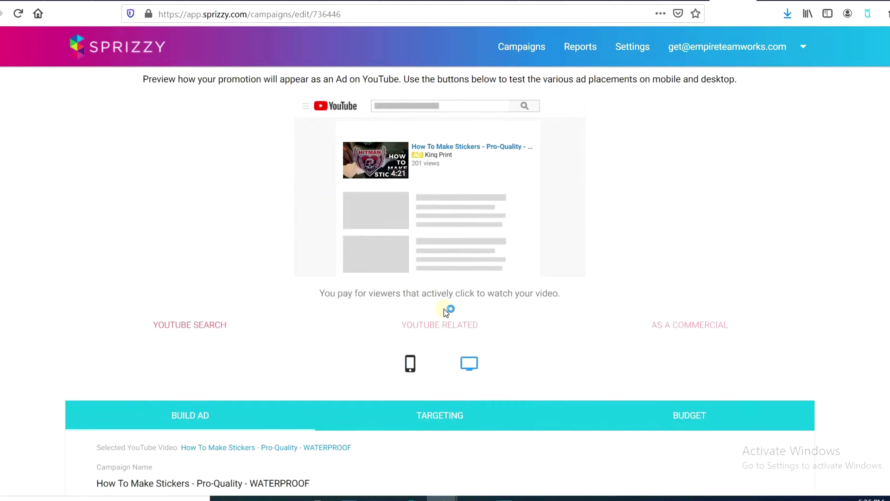
scroll(238, 330, down, 3)
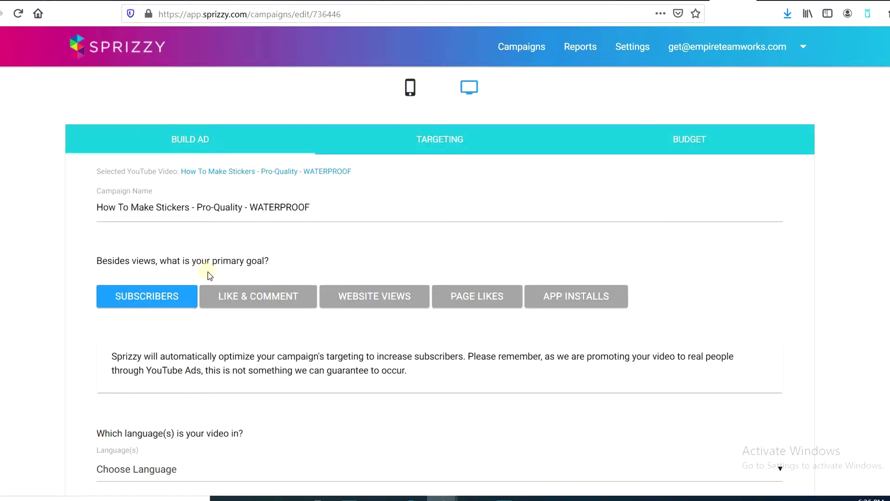
Step: Keep Subscribers as the campaign goal, set the video language to English, and continue to Targeting
click(167, 294)
scroll(167, 293, down, 4)
click(170, 265)
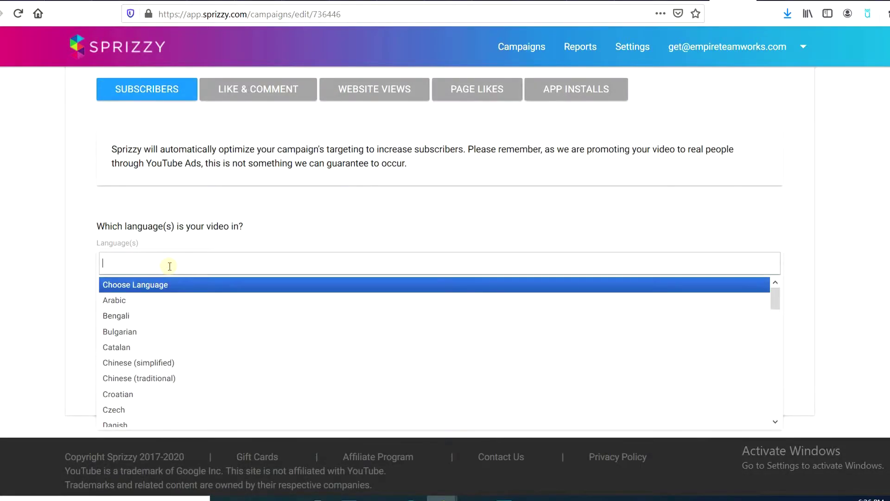
text(e)
click(148, 280)
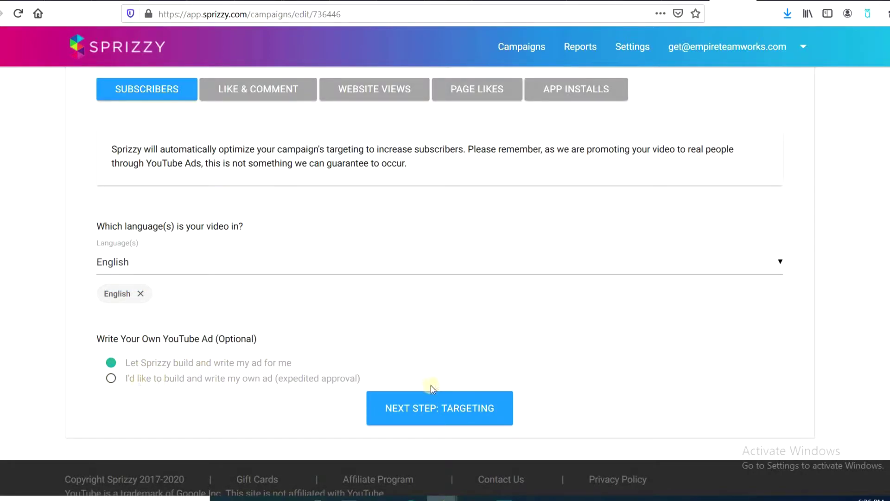
click(431, 405)
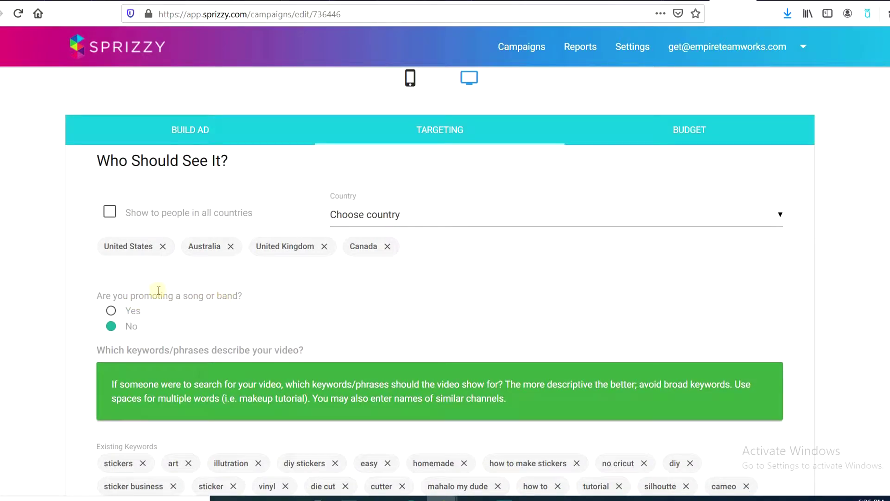
Step: Add United States as a target country, keep the existing keywords, and continue to Budget
click(452, 215)
click(393, 257)
scroll(324, 275, down, 5)
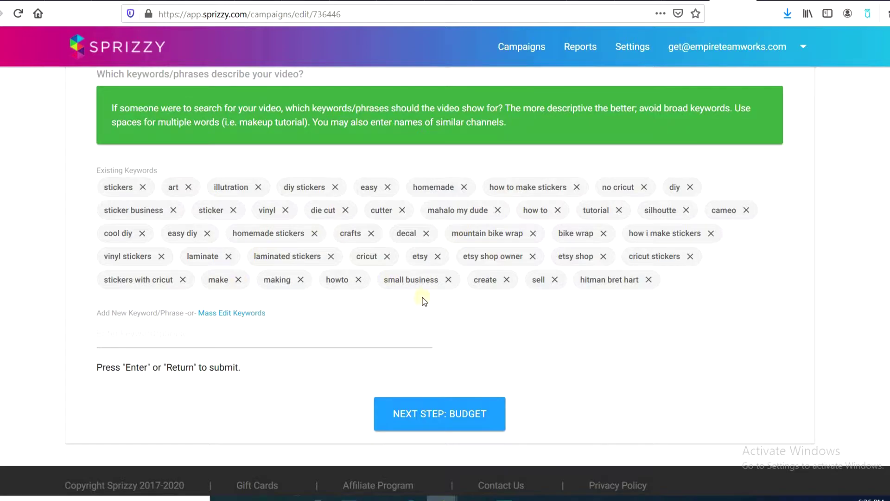
click(414, 409)
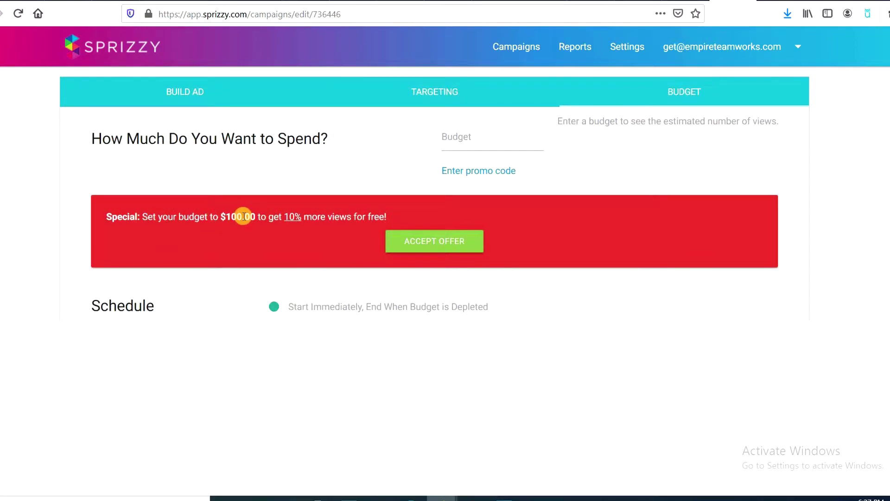
Step: Enter 10 as the budget so it resets to the $50.00 minimum, then review estimated views and delivery speed
click(459, 144)
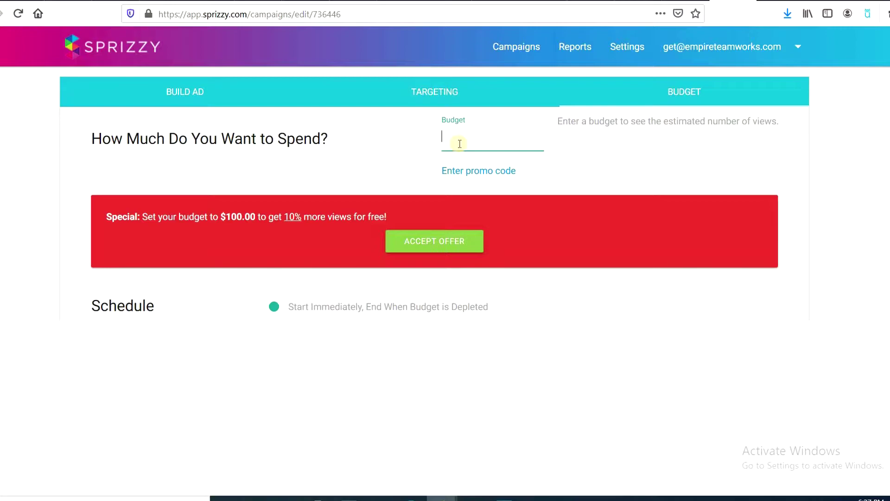
text(10.)
click(435, 158)
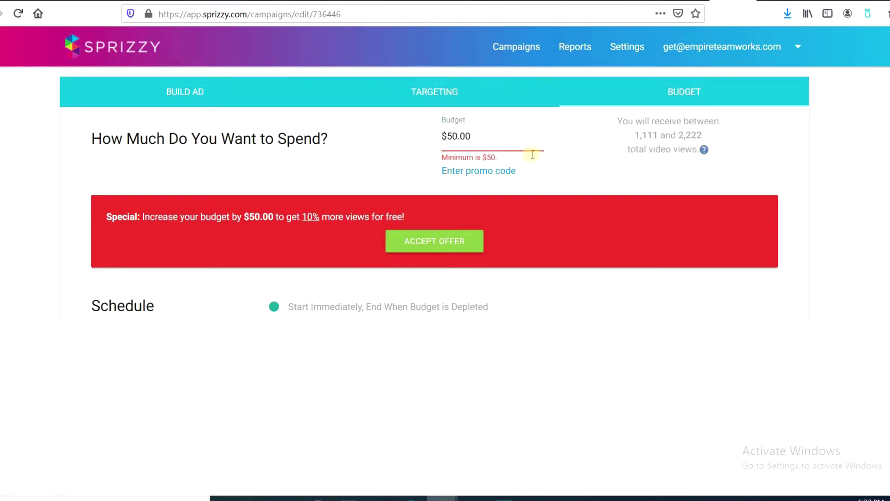
drag(477, 139, 425, 141)
click(704, 151)
scroll(355, 179, down, 5)
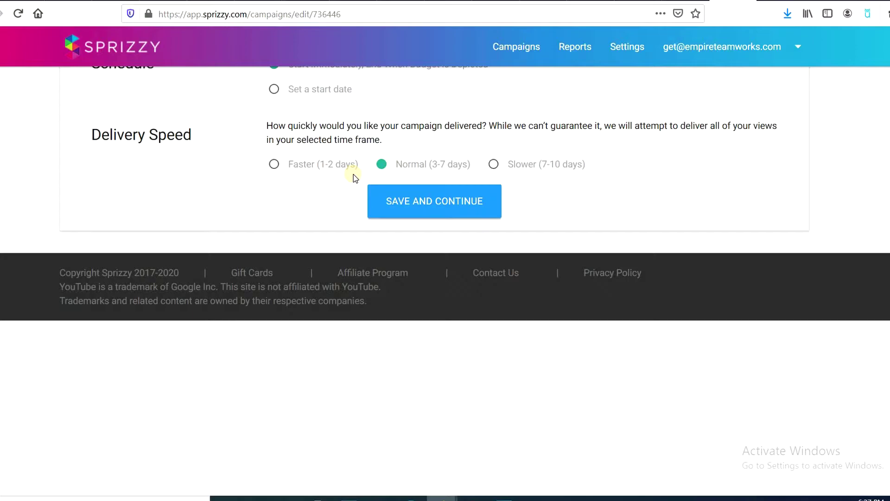
scroll(271, 331, up, 3)
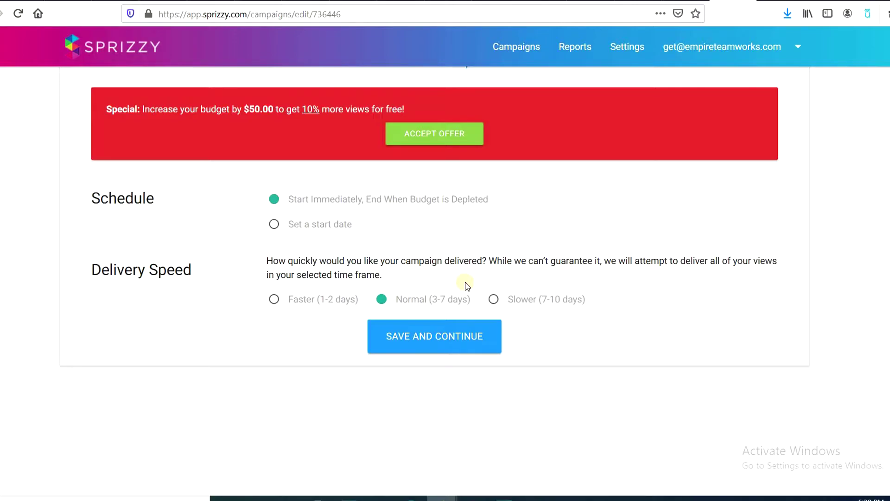
Step: Save the Sprizzy settings to reach the $50.00 Funding step, then move to Views Arena's link field
click(422, 337)
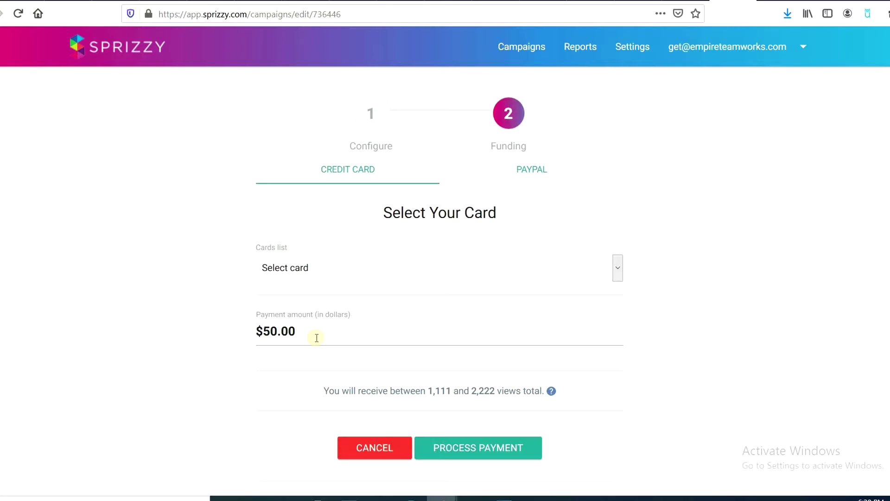
click(686, 1)
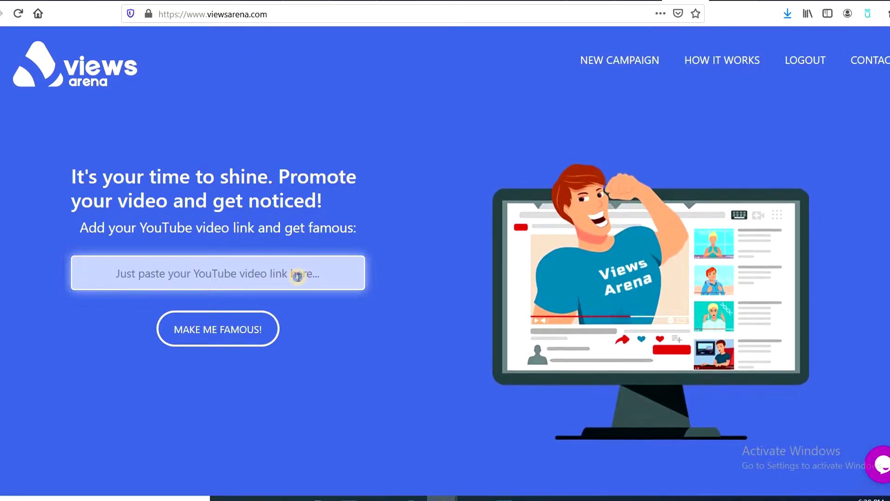
right_click(298, 277)
Step: Paste the Side Hustle video's YouTube link into Views Arena to start its promotion
click(213, 330)
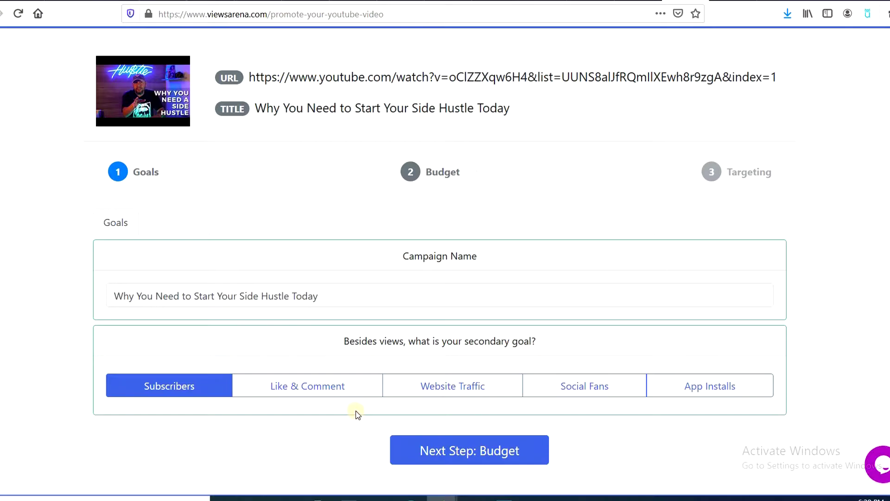
scroll(357, 414, down, 2)
Step: Set the Views Arena budget to $25, estimated at 3650–4350 total views, and go to Targeting
click(443, 449)
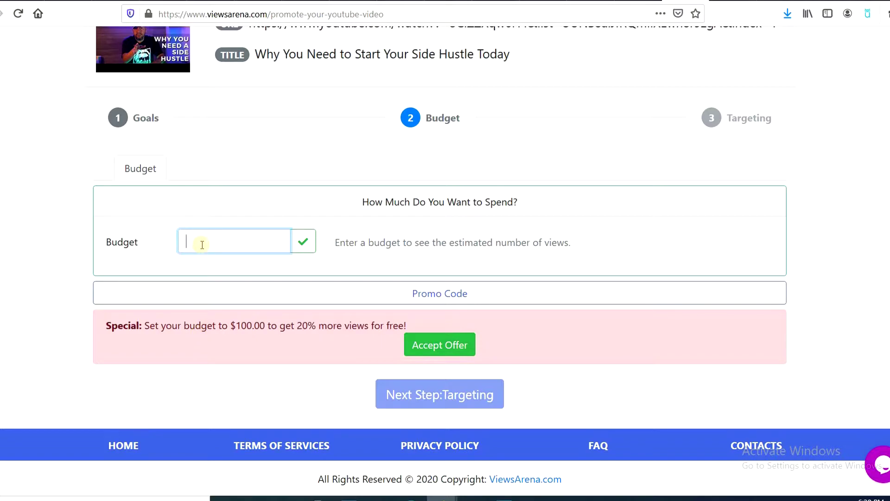
text(10)
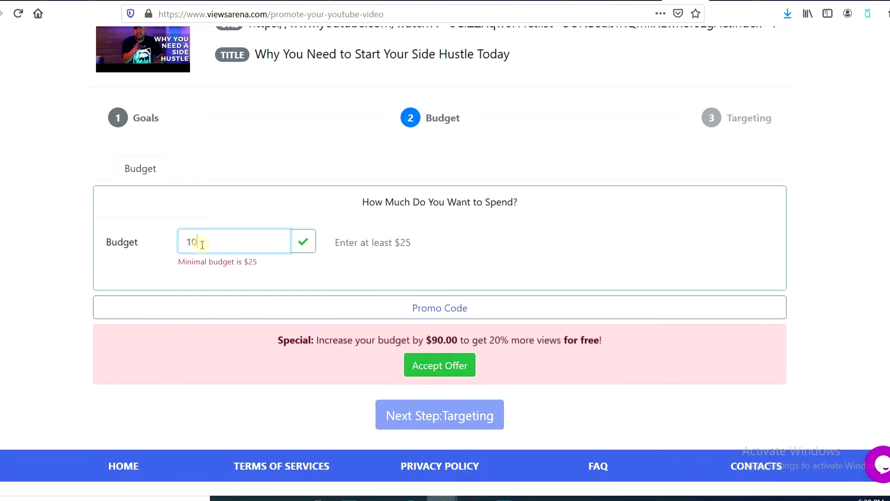
key(BackSpace)
key(BackSpace)
text(25)
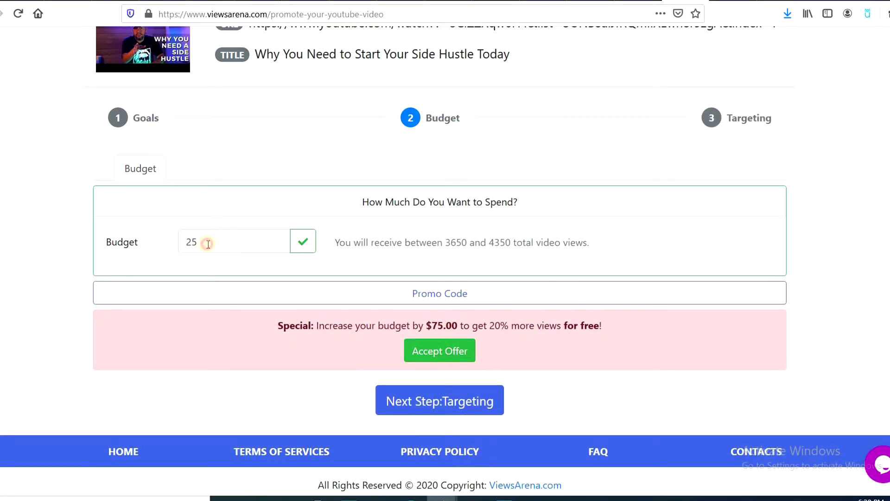
text(.)
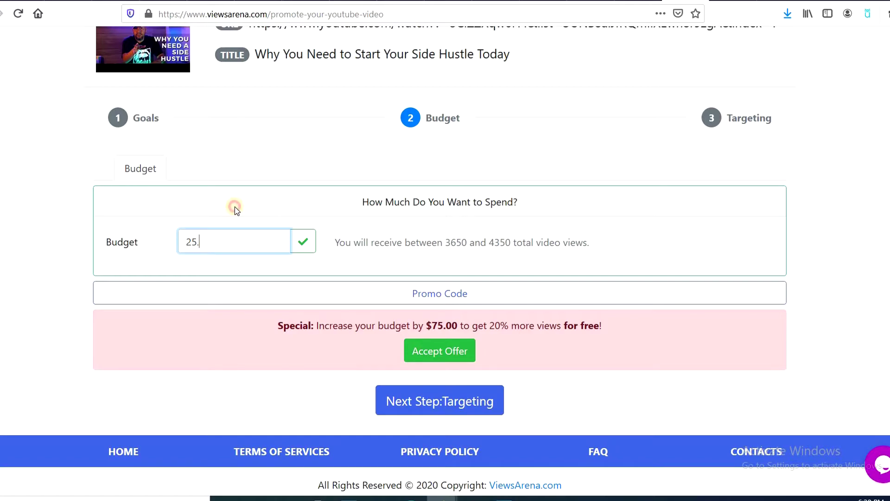
click(235, 206)
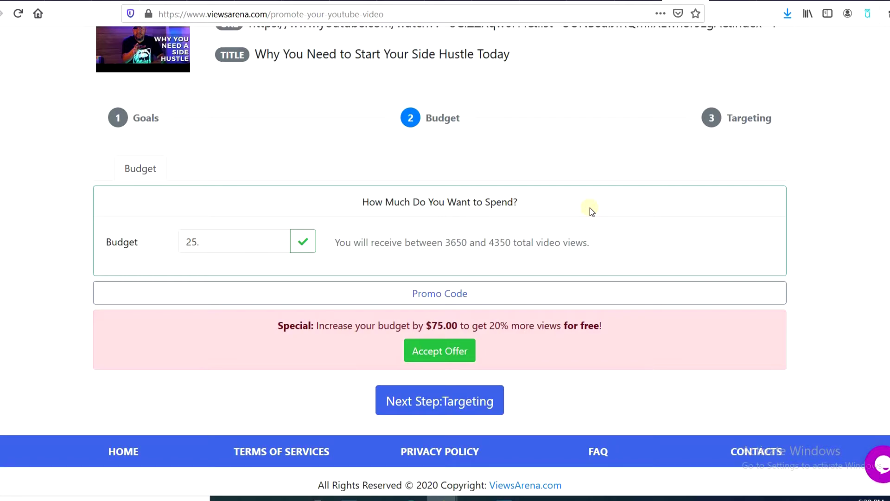
click(423, 404)
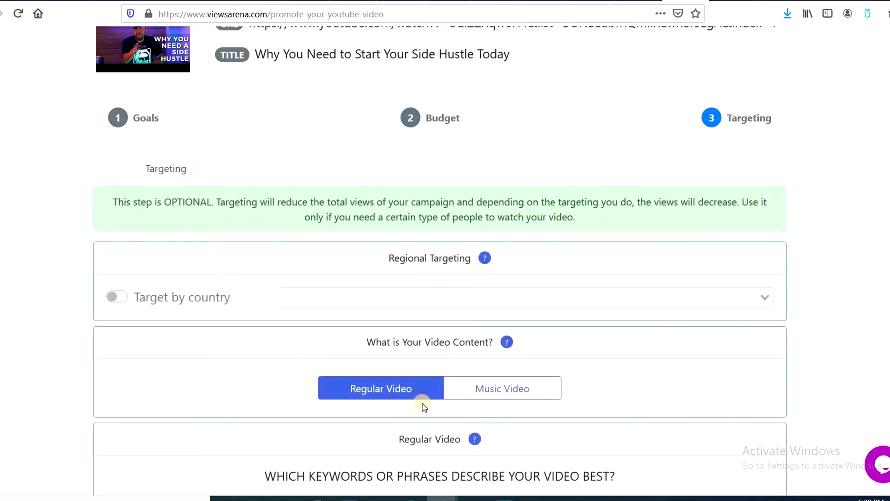
Step: Target the Views Arena campaign at the United States
scroll(423, 407, down, 3)
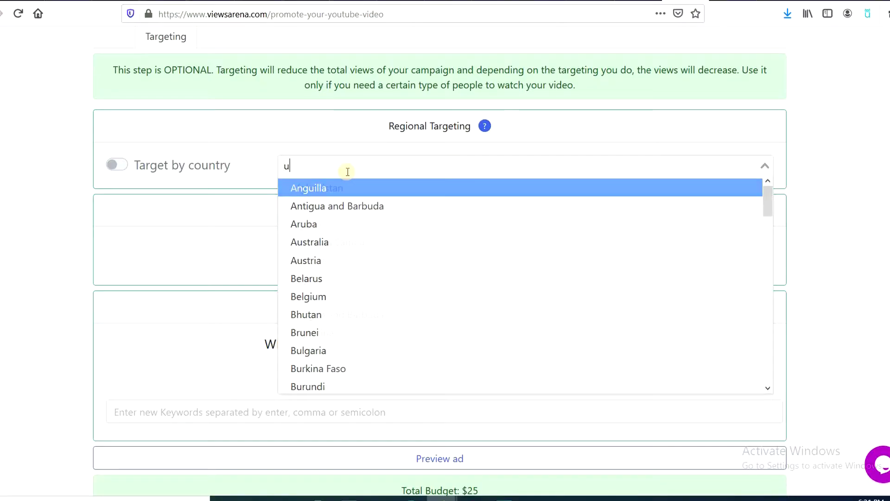
click(340, 190)
text(n)
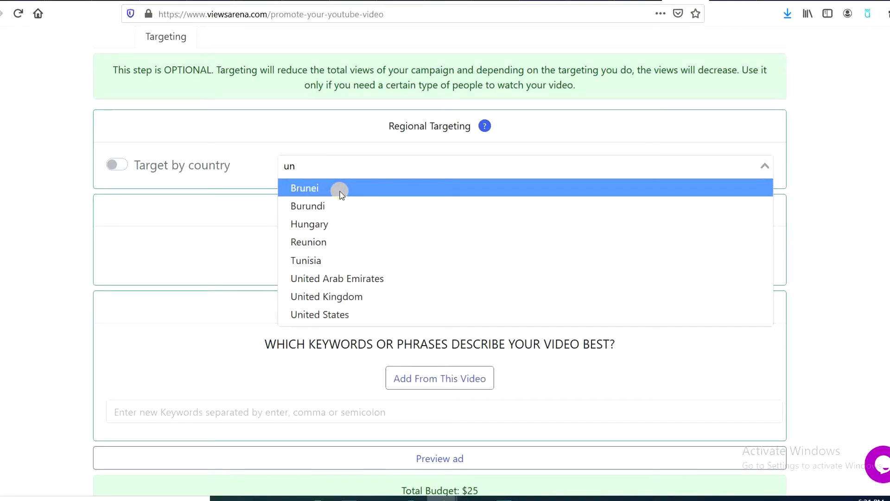
click(443, 312)
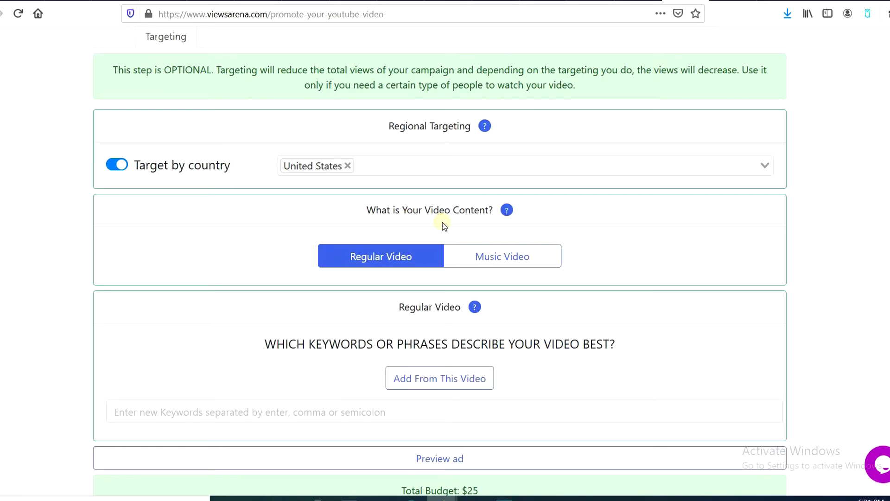
scroll(438, 215, down, 3)
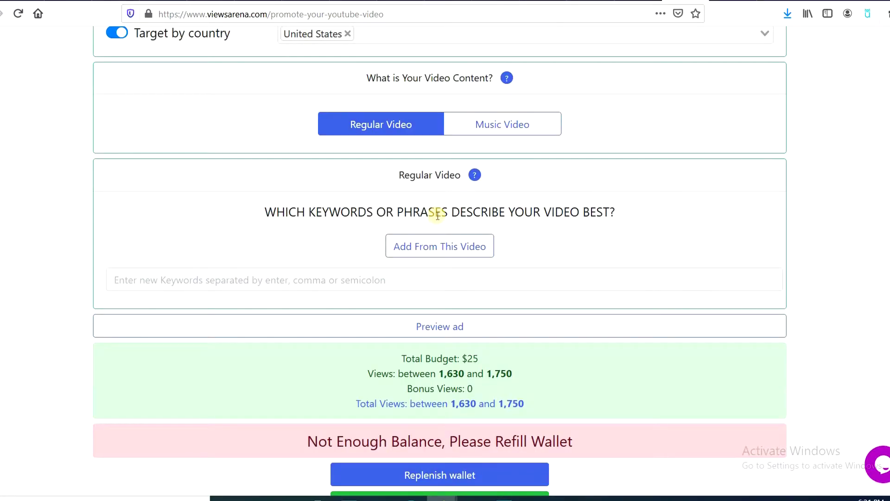
Step: Load keywords from the video's own tags, bringing estimated views to 1,360–1,450, and preview the ad
click(443, 249)
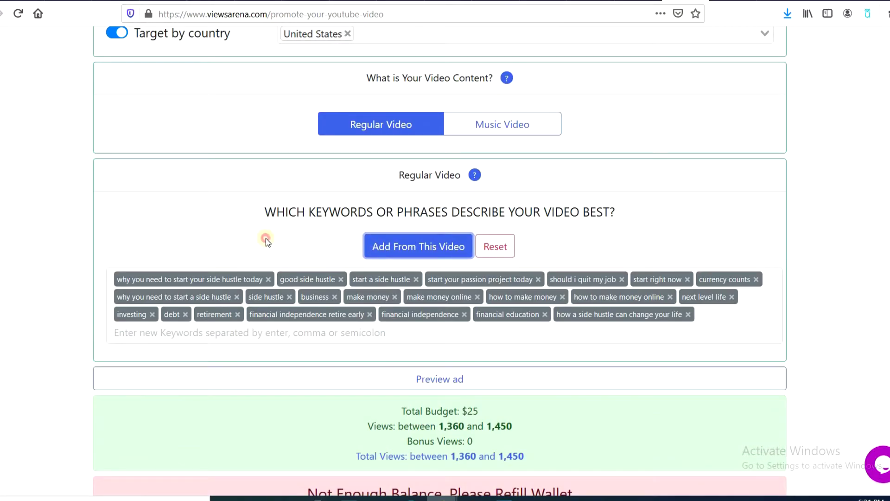
click(266, 238)
scroll(277, 253, down, 3)
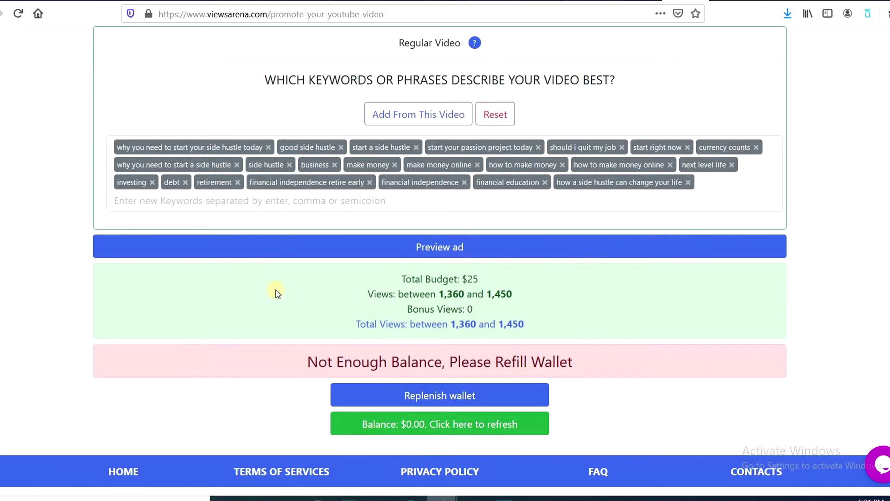
scroll(276, 292, up, 2)
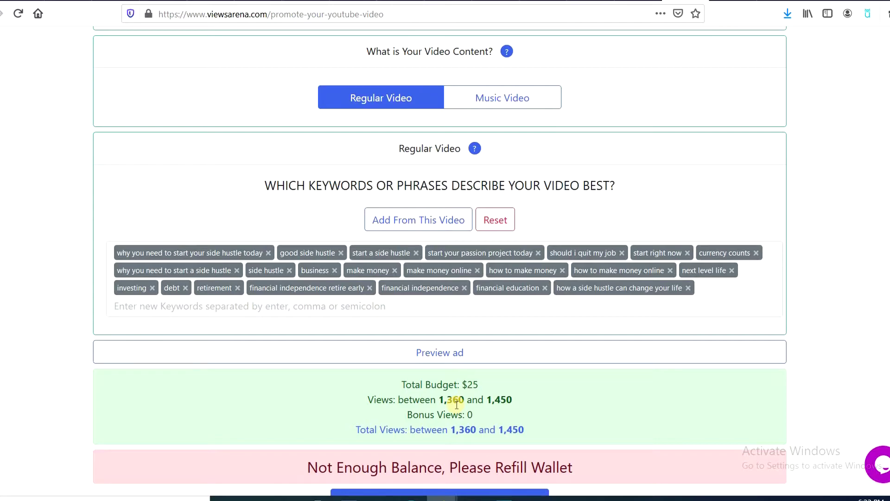
scroll(450, 389, down, 3)
scroll(435, 355, up, 2)
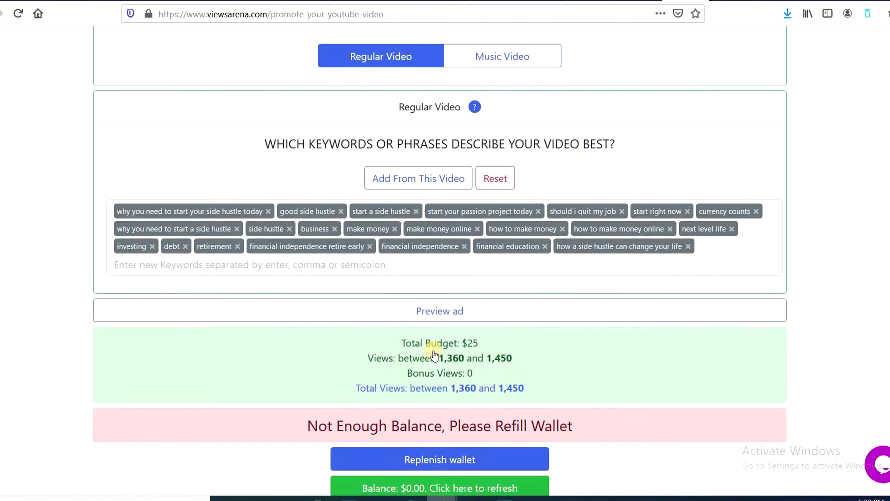
scroll(434, 355, up, 2)
scroll(414, 306, down, 3)
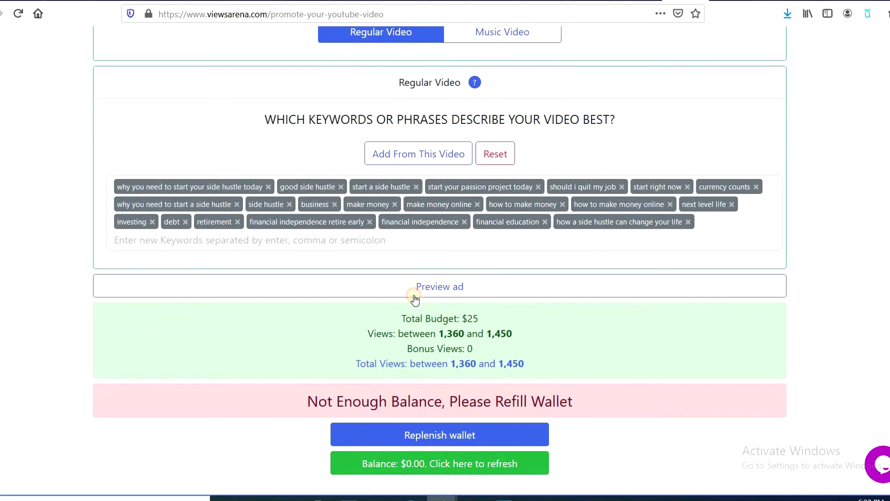
click(415, 298)
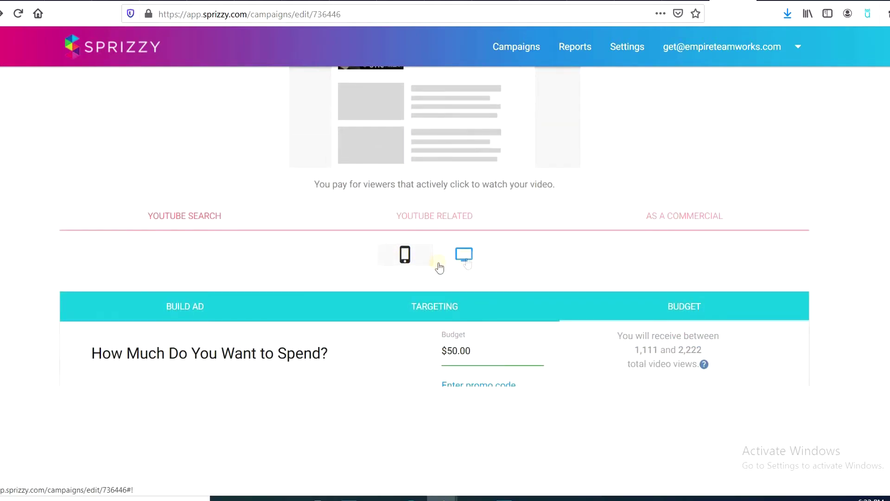
click(404, 257)
scroll(416, 245, up, 3)
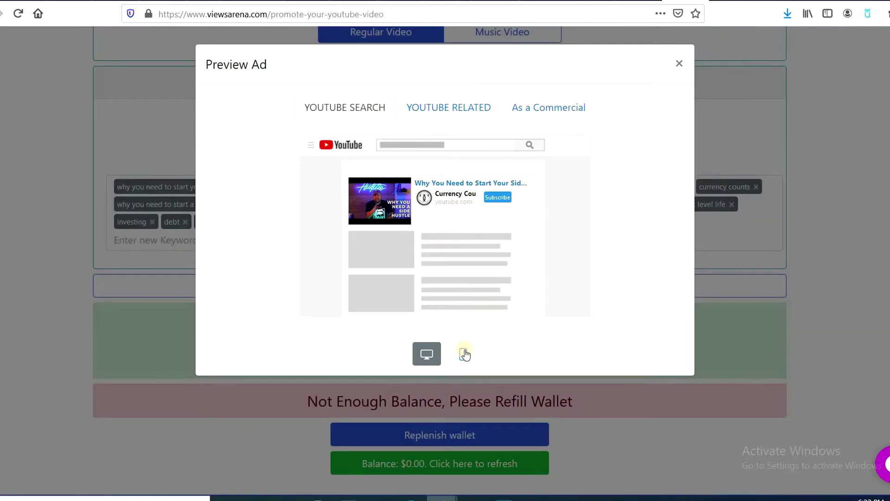
click(462, 358)
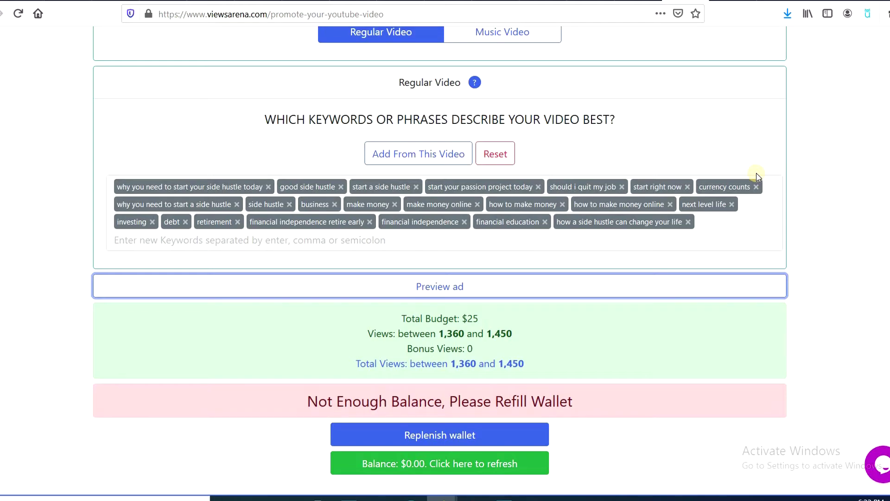
Step: Leave Views Arena and show Sprizzy's campaign list, with How To Make Stickers awaiting funding
click(419, 351)
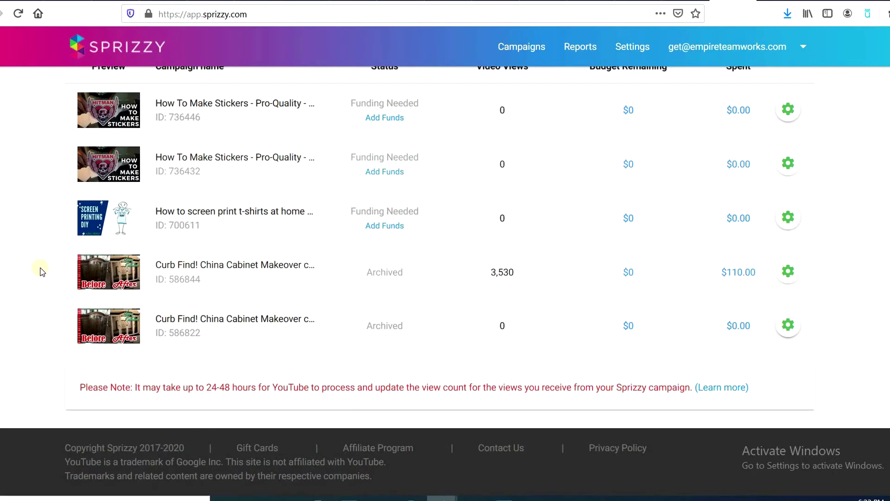
Step: Open the archived Curb Find campaign and show its gear-icon actions
click(176, 278)
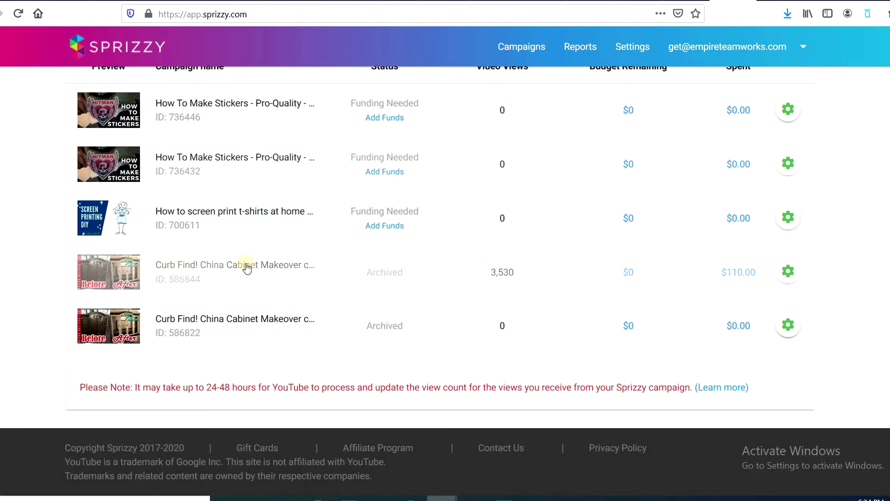
click(788, 272)
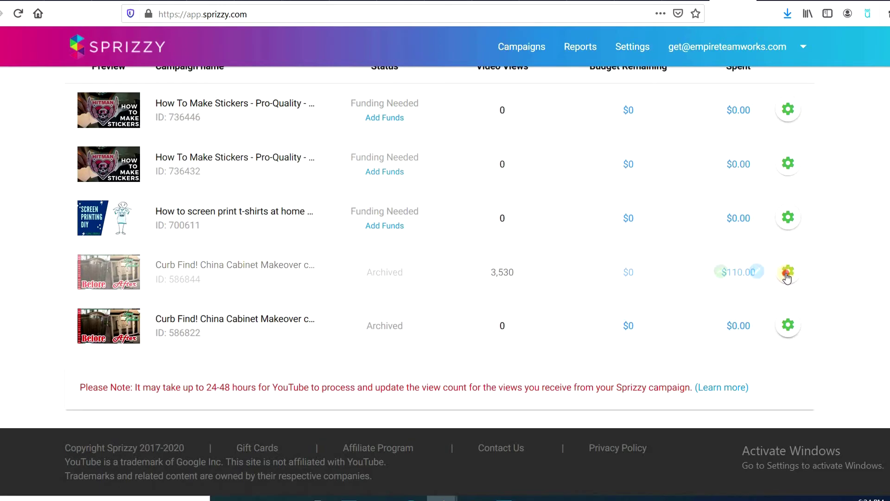